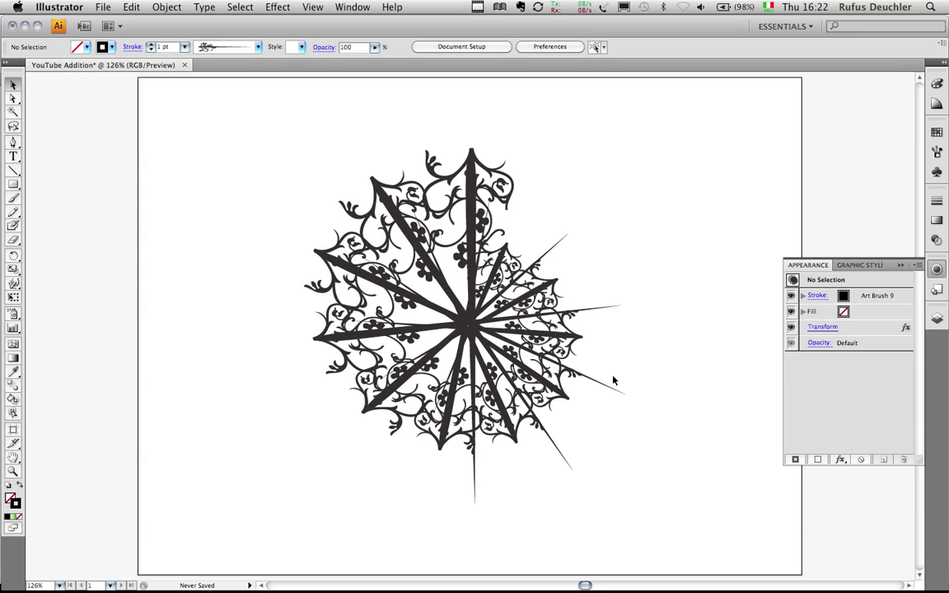
Step: Group the ornament's vertical brush path with Cmd+G and target the Group row in Appearance
click(164, 7)
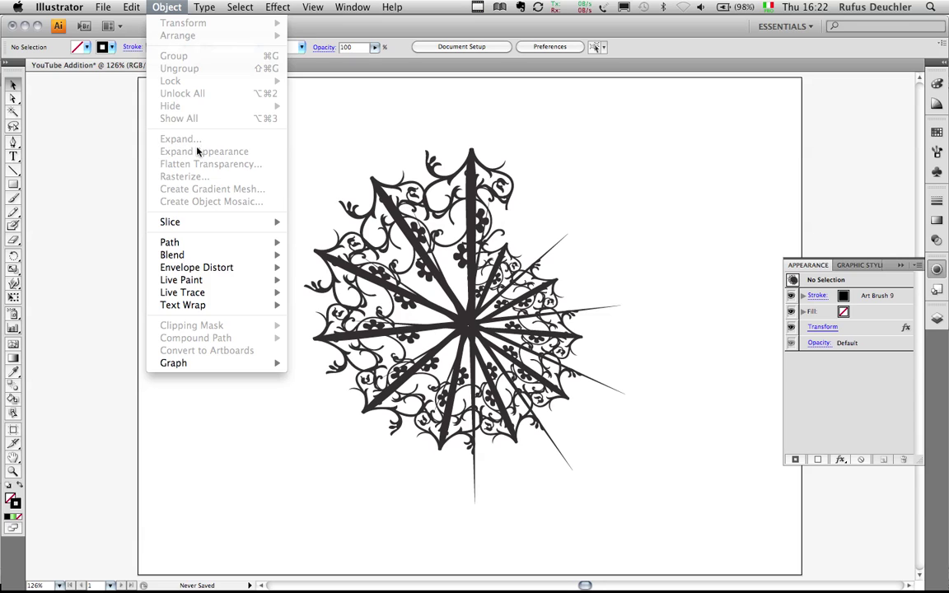
click(109, 141)
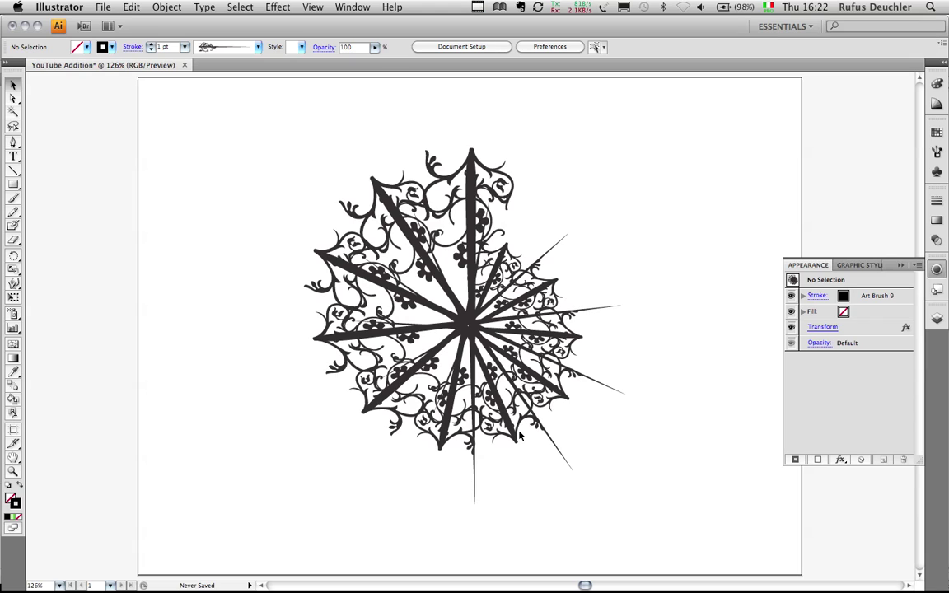
click(471, 271)
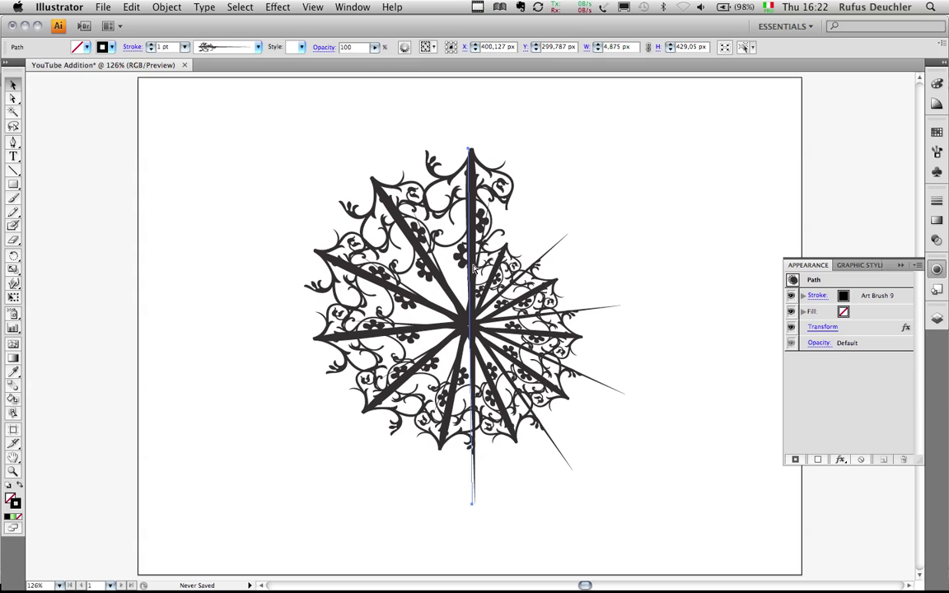
key(super+g)
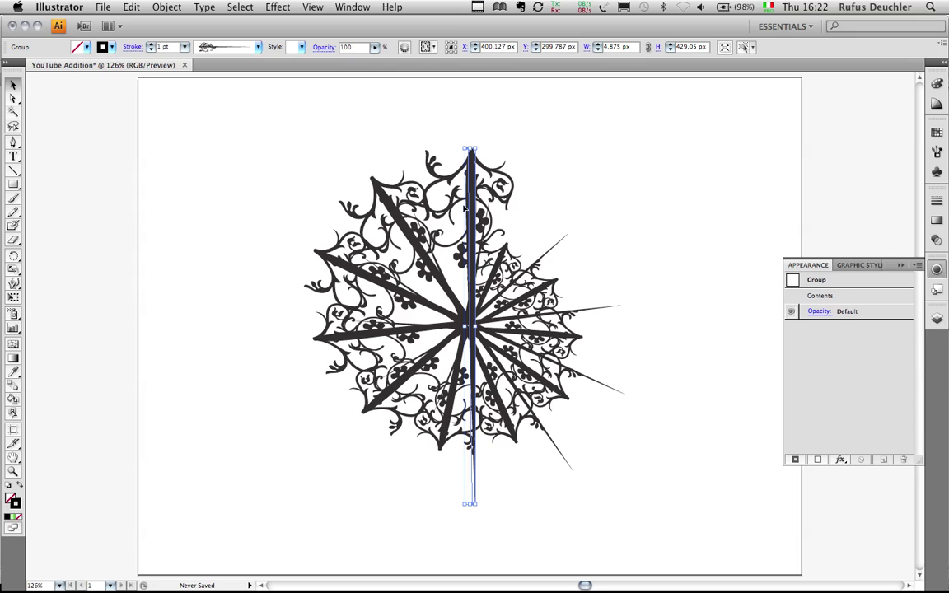
click(829, 283)
Step: Add a group-level fill, zoom into the ornament's upper right, and toggle the fill's visibility to compare
click(818, 460)
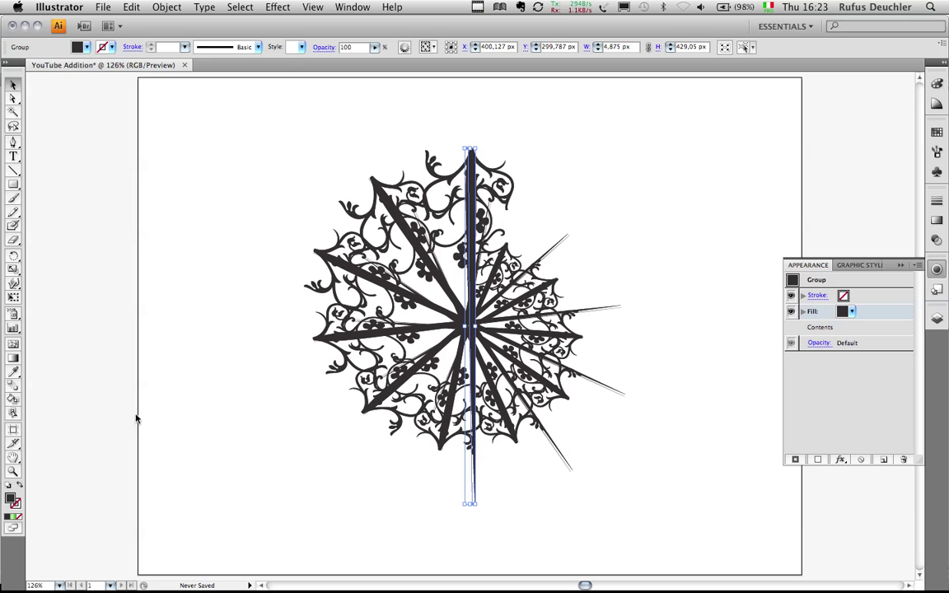
key(z)
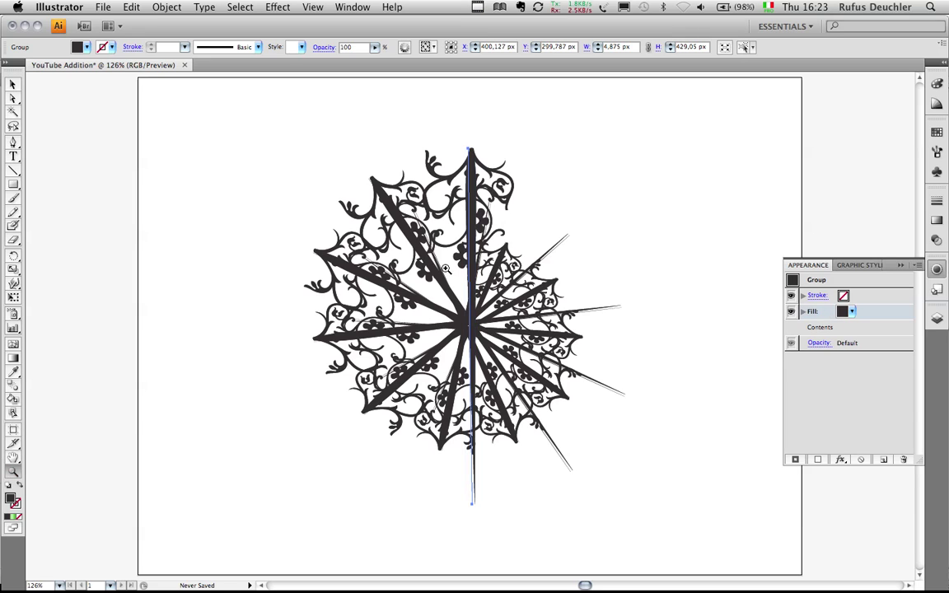
drag(472, 149, 646, 418)
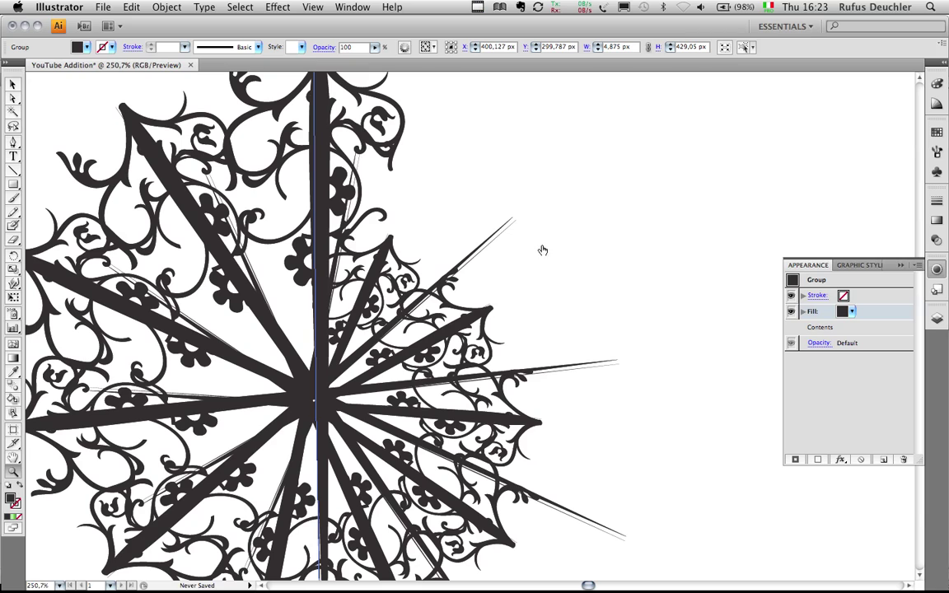
click(791, 313)
click(792, 312)
click(842, 282)
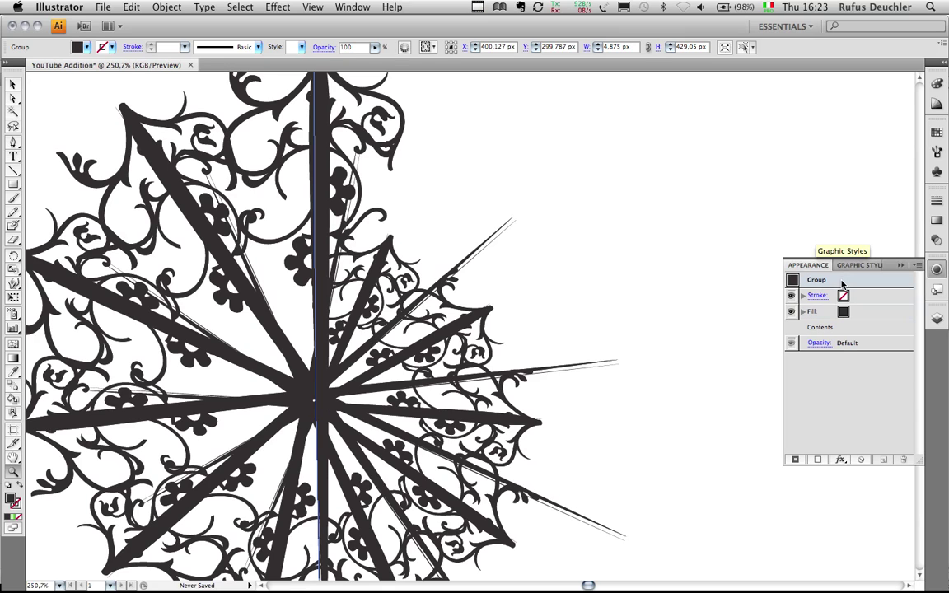
Step: Apply a live Pathfinder Divide effect to the ornament group from the fx menu
click(841, 462)
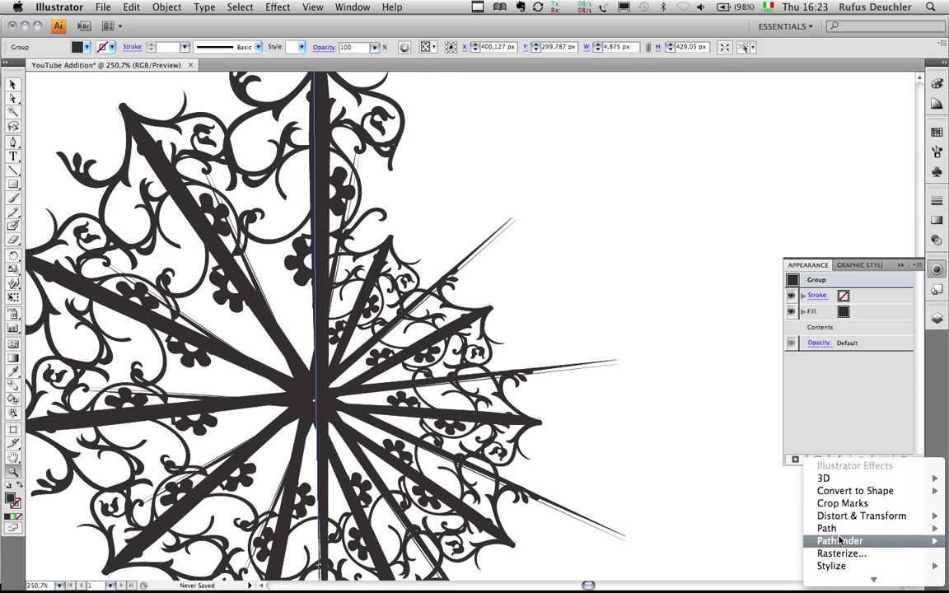
mouse_move(834, 541)
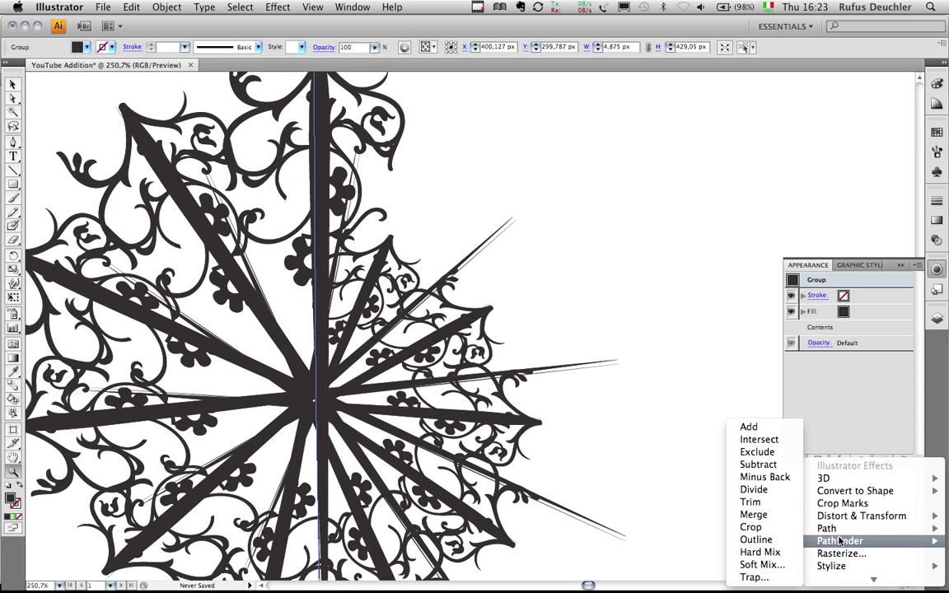
click(777, 491)
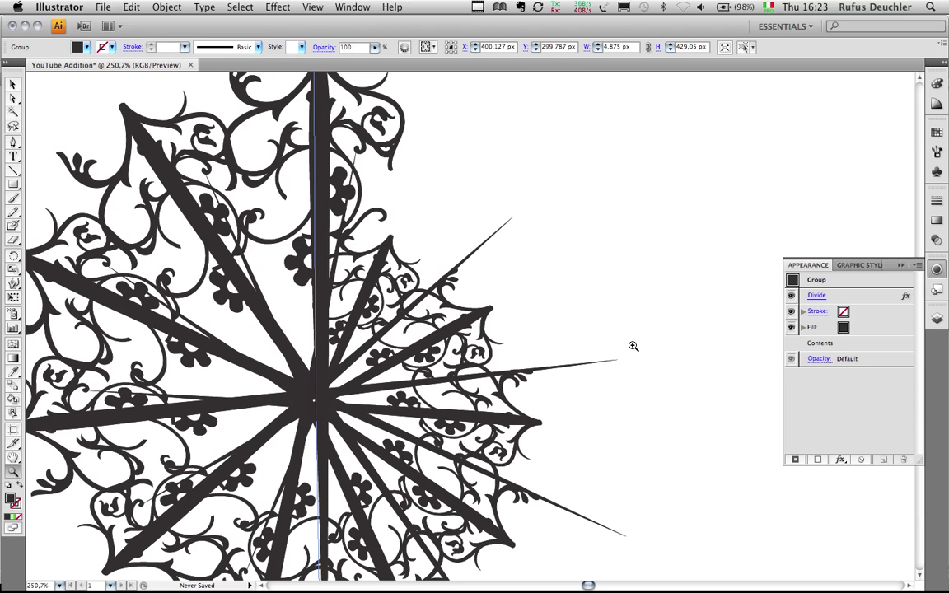
Step: Replace the group's dark fill with a light-to-mid green gradient swatch
click(845, 329)
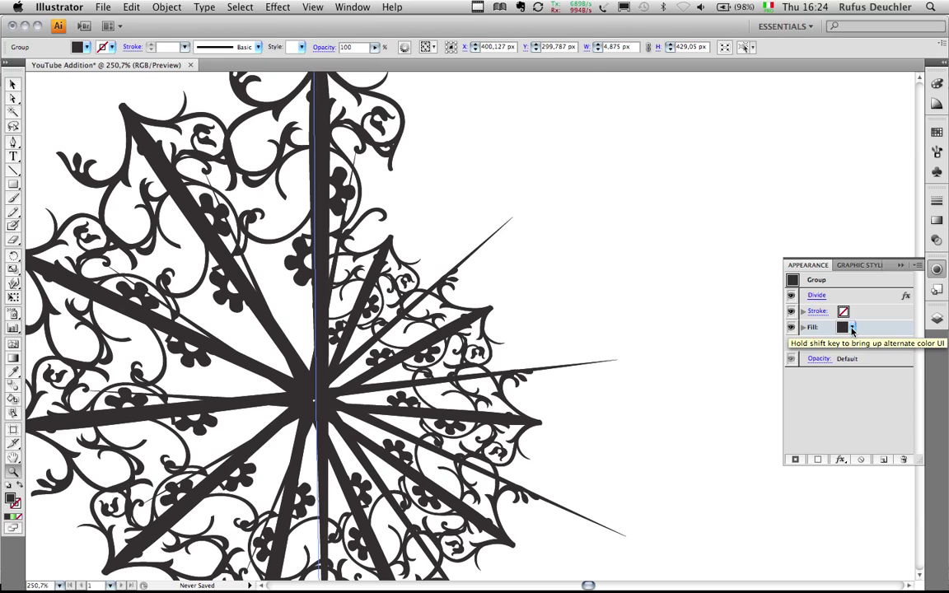
click(847, 328)
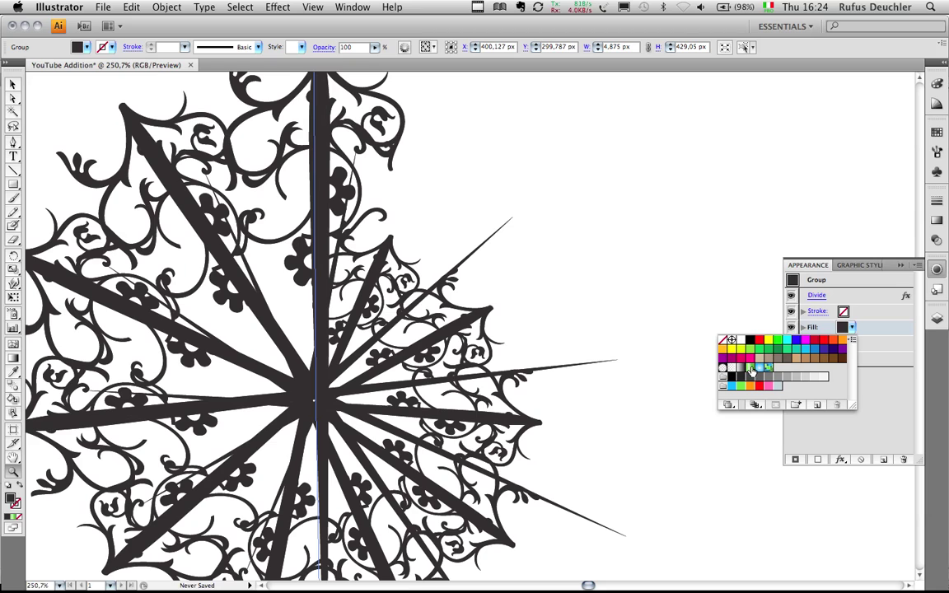
click(750, 370)
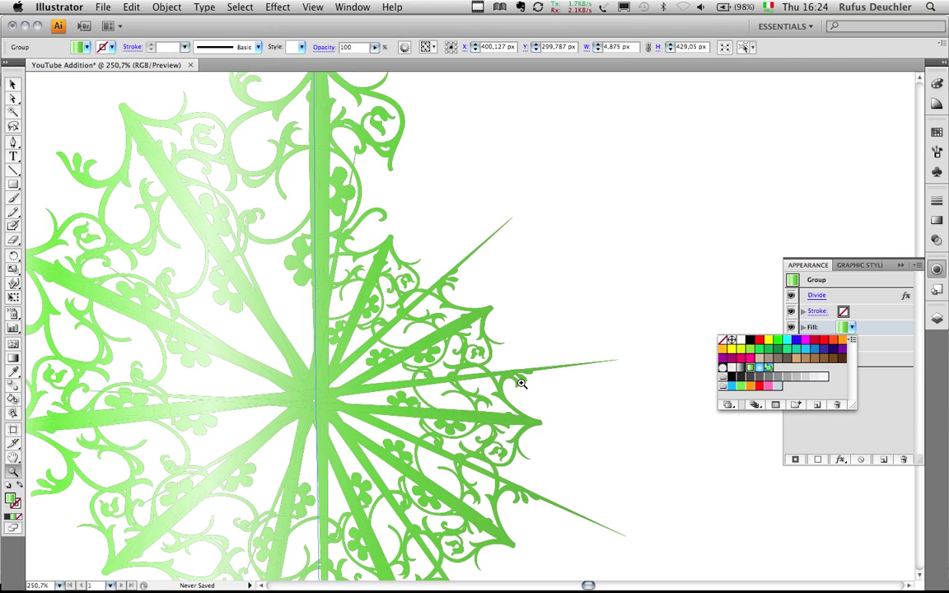
click(875, 392)
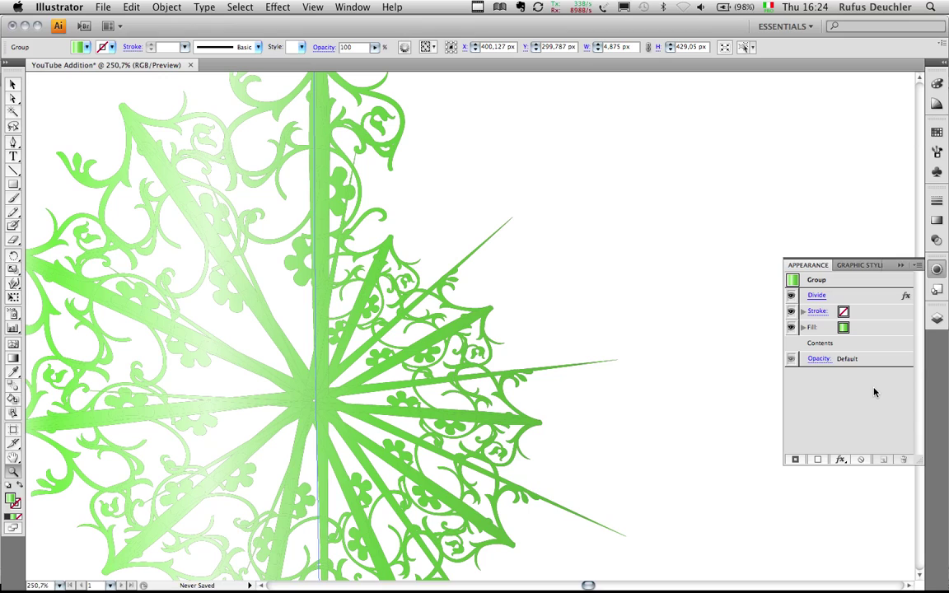
click(846, 282)
Step: Add a new 1 pt black stroke to the group, outlining every divided green piece
click(796, 461)
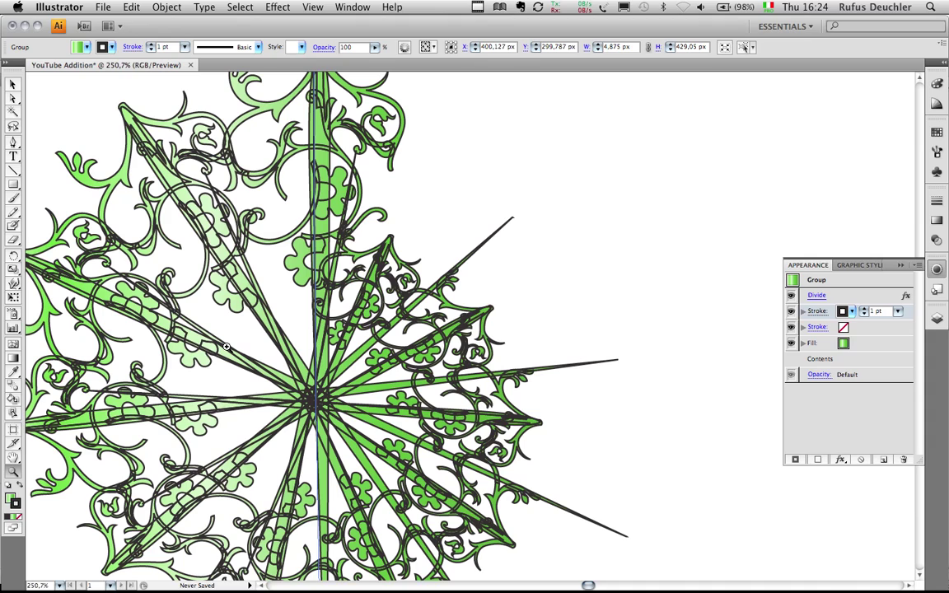
click(842, 284)
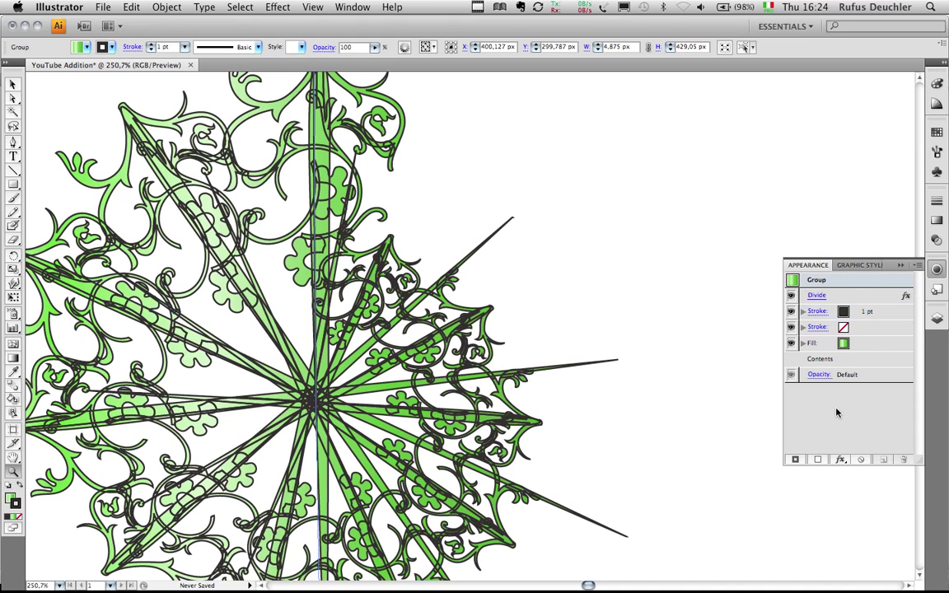
click(842, 461)
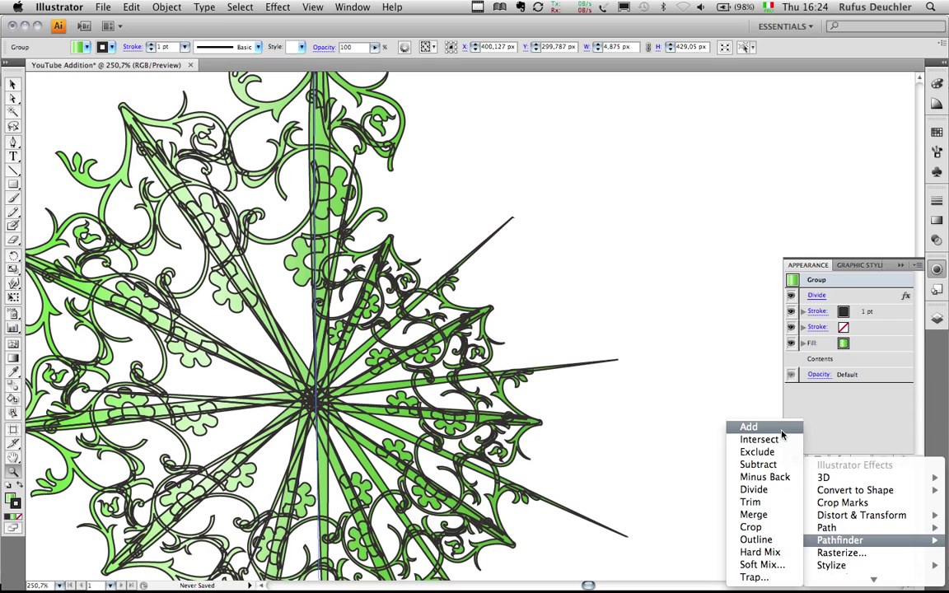
Step: Apply a second Pathfinder effect, Add, after Divide, confirming the new effect instance
click(748, 427)
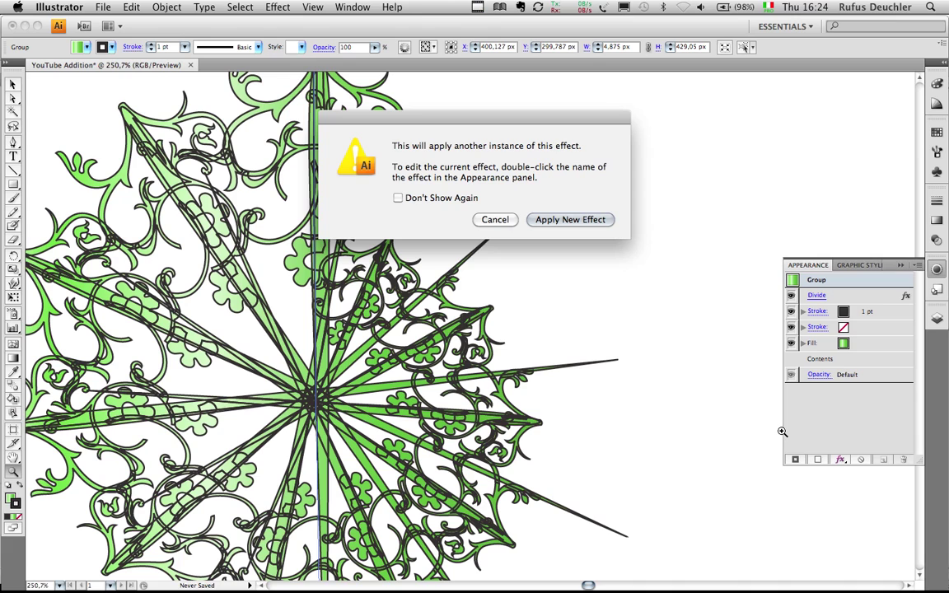
click(590, 221)
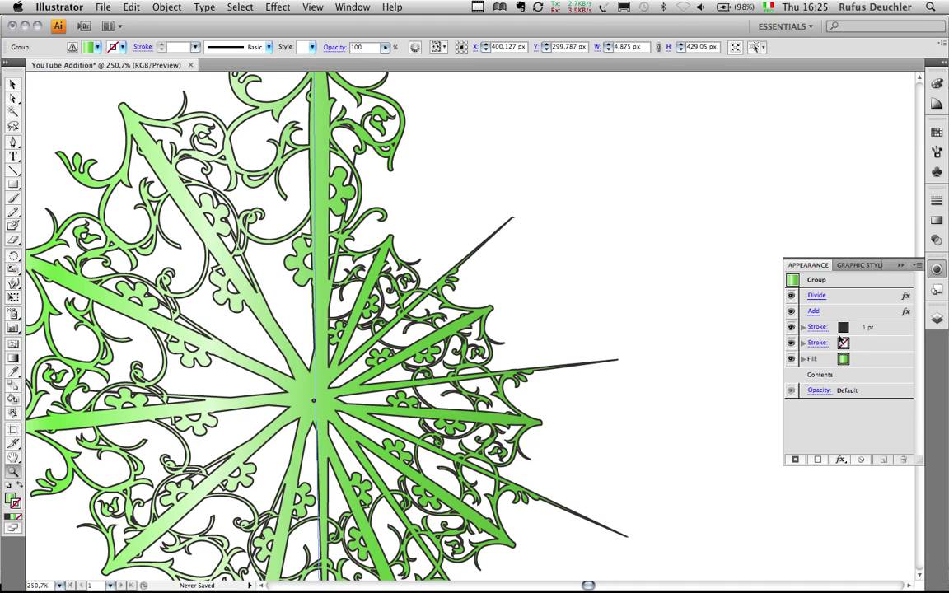
Step: Thin the ornament's black outline stroke from 1 pt to 0.5 pt
click(867, 329)
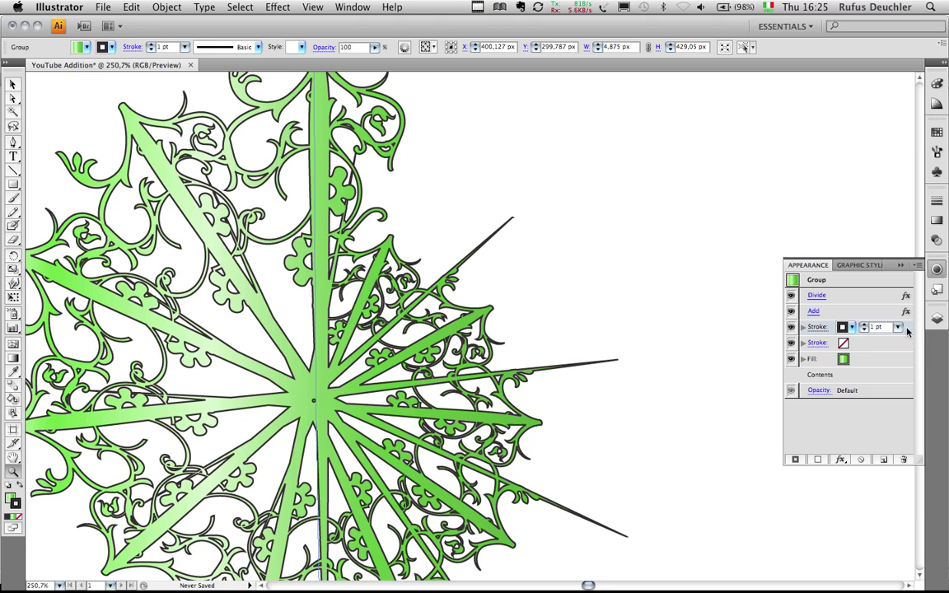
click(899, 328)
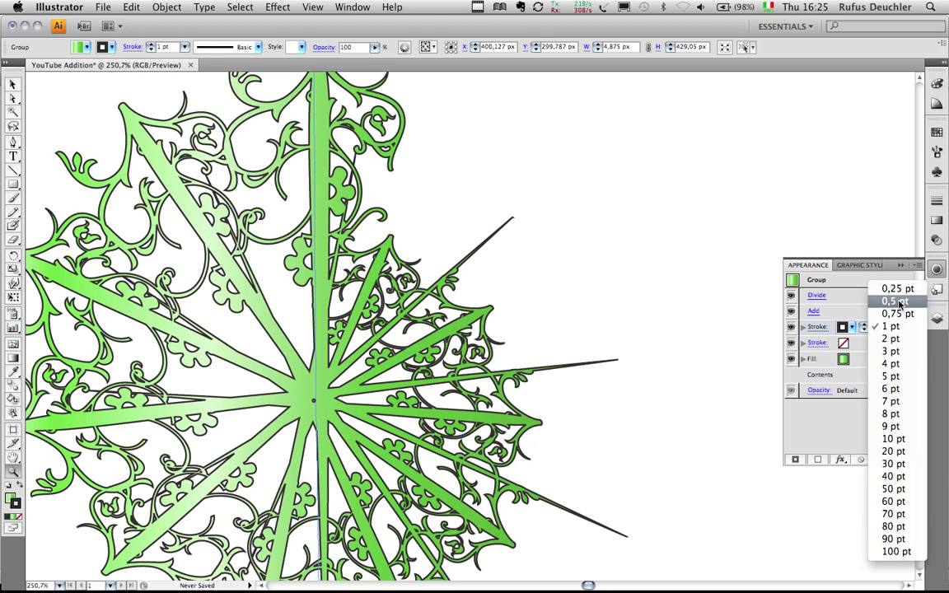
click(513, 333)
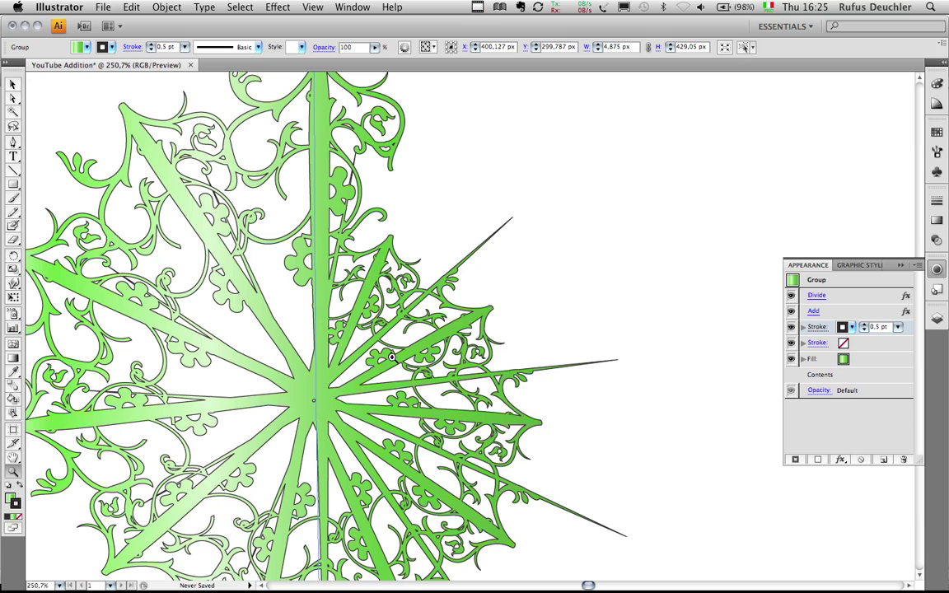
click(165, 7)
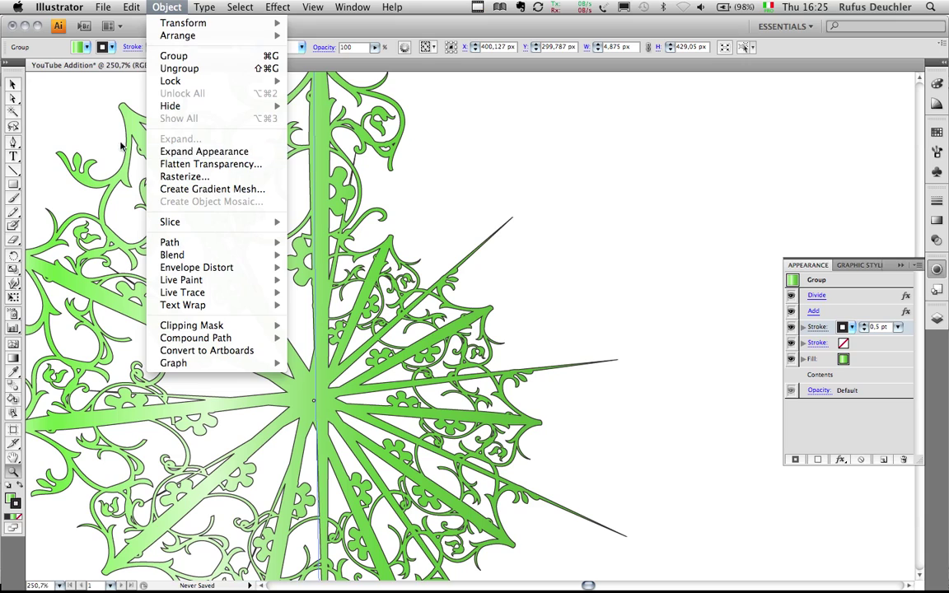
click(84, 121)
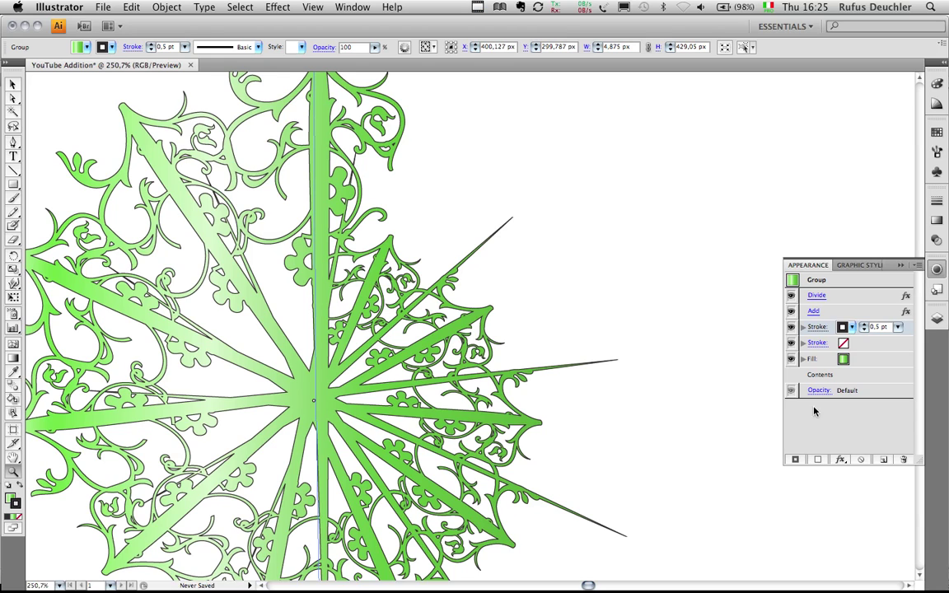
Step: Change the brush path's Transform effect horizontal scale from 88% to 95%, with Preview on
double_click(857, 376)
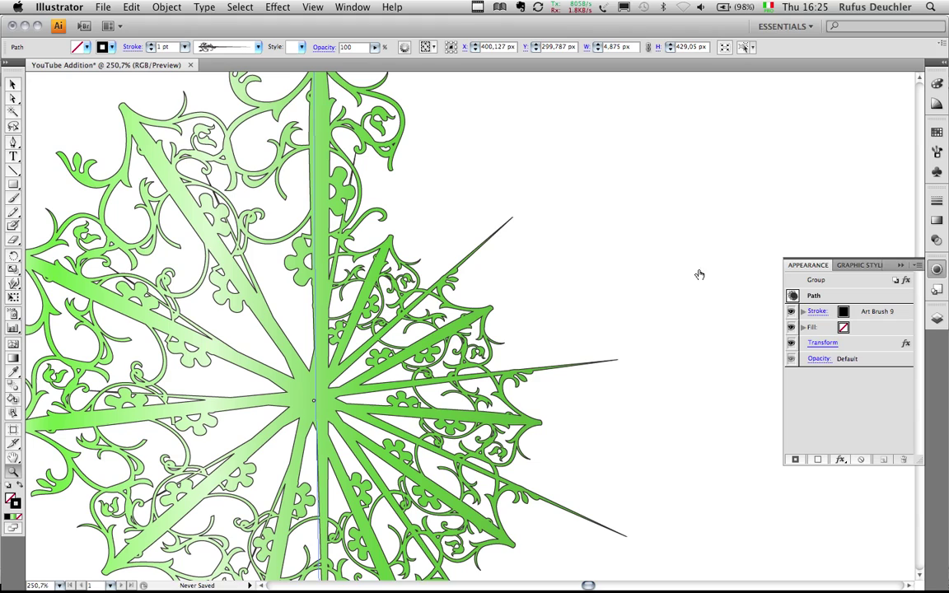
click(827, 346)
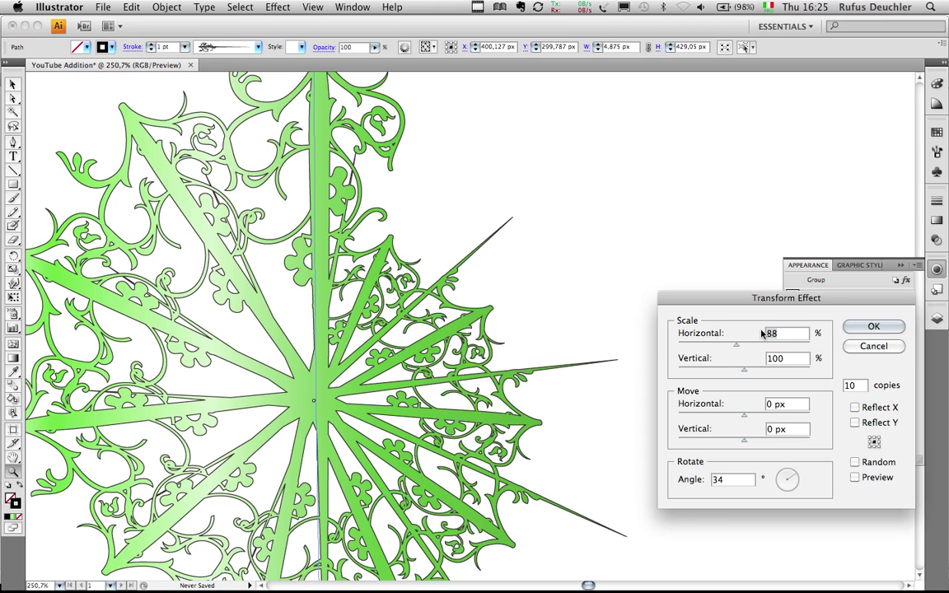
text(95)
click(856, 478)
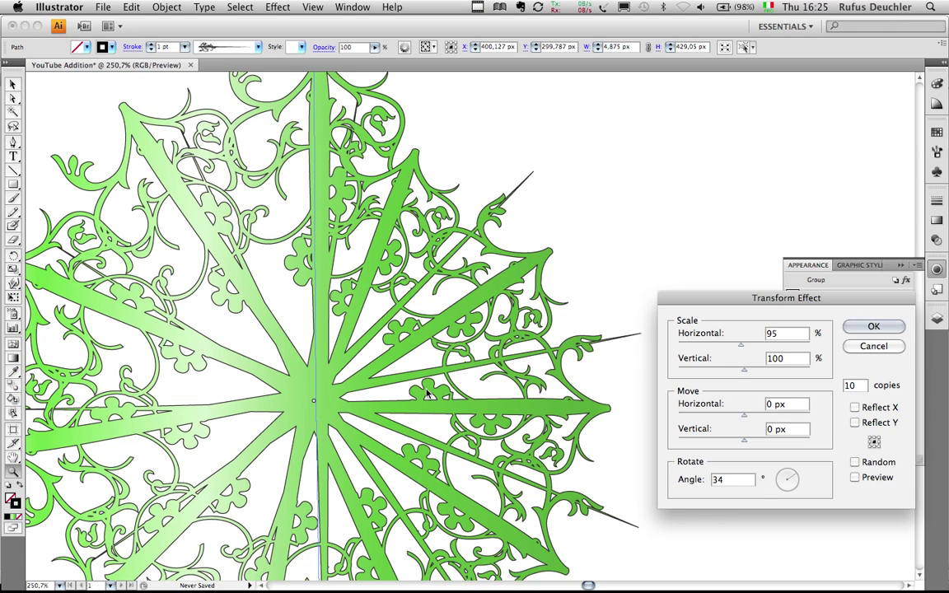
click(165, 7)
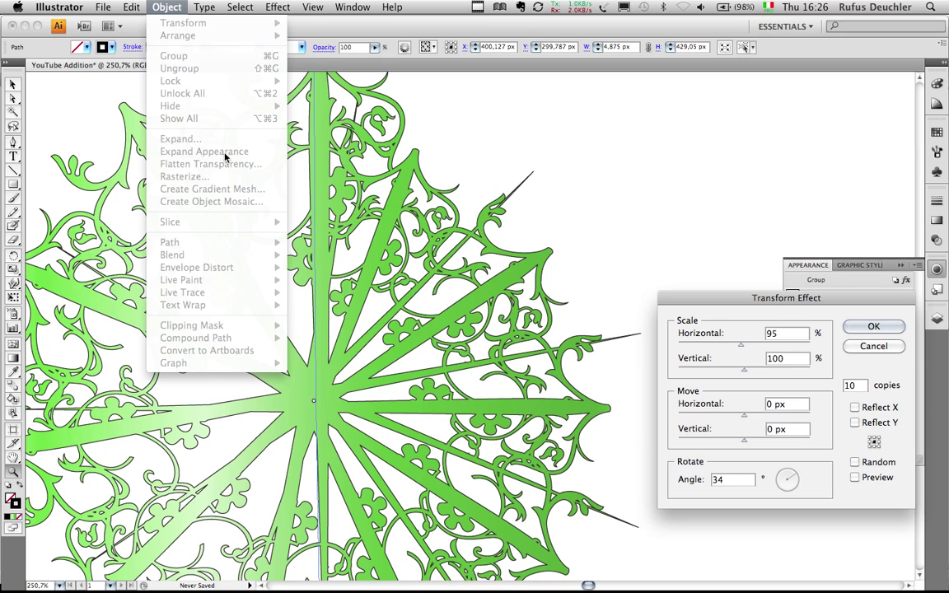
click(516, 169)
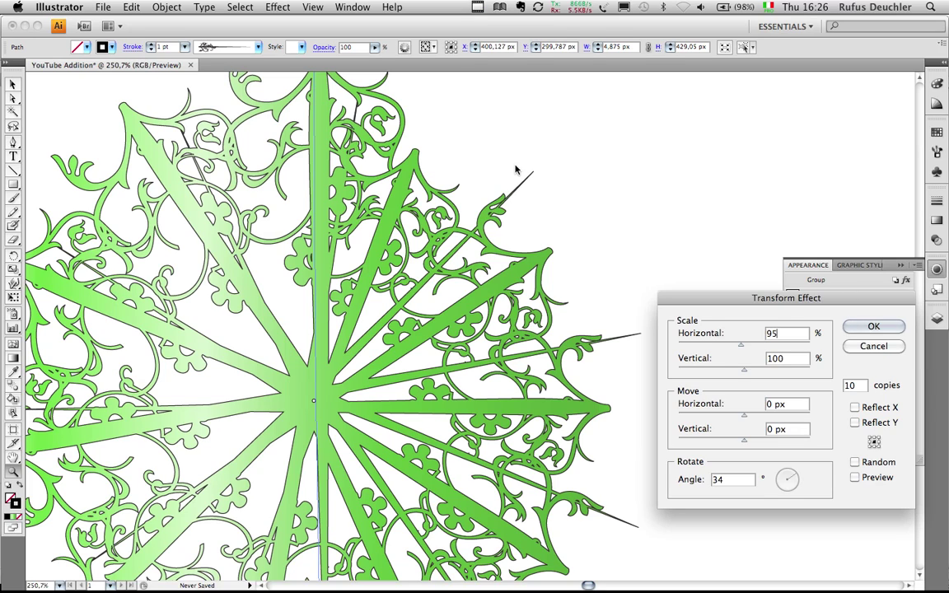
click(876, 327)
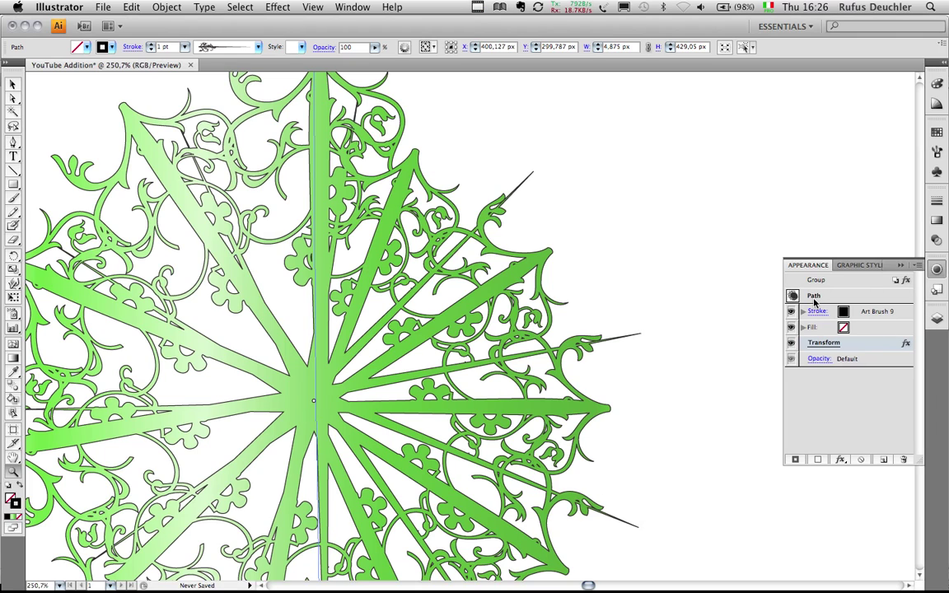